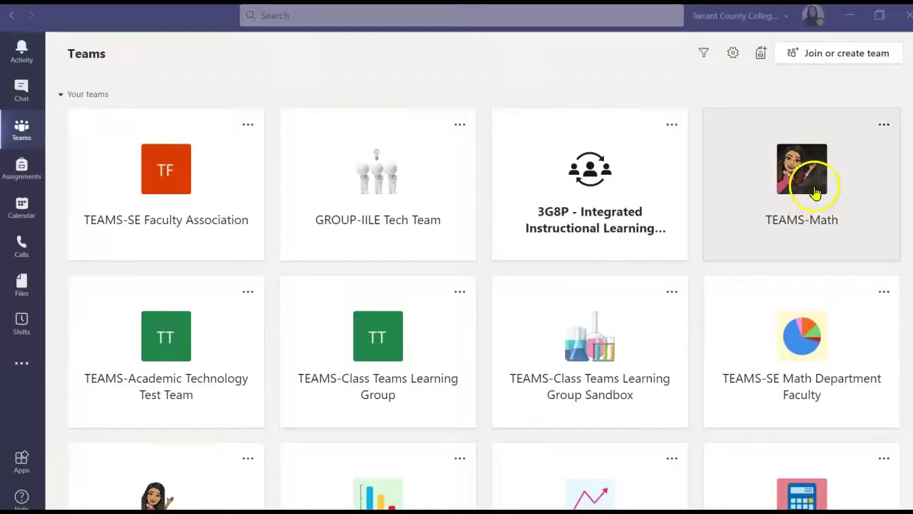
Create a private channel named "Screen Recording" in the TEAMS-Math team, skipping the addition of members.
click(815, 188)
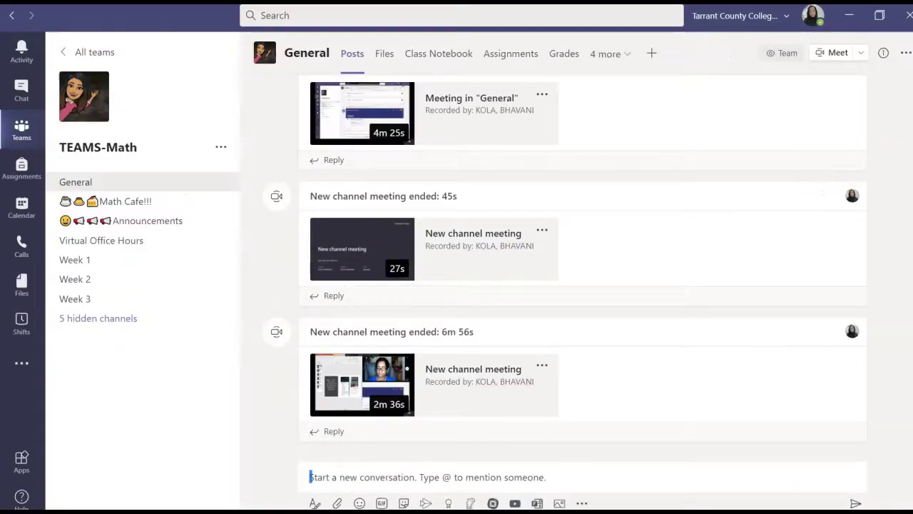
click(221, 147)
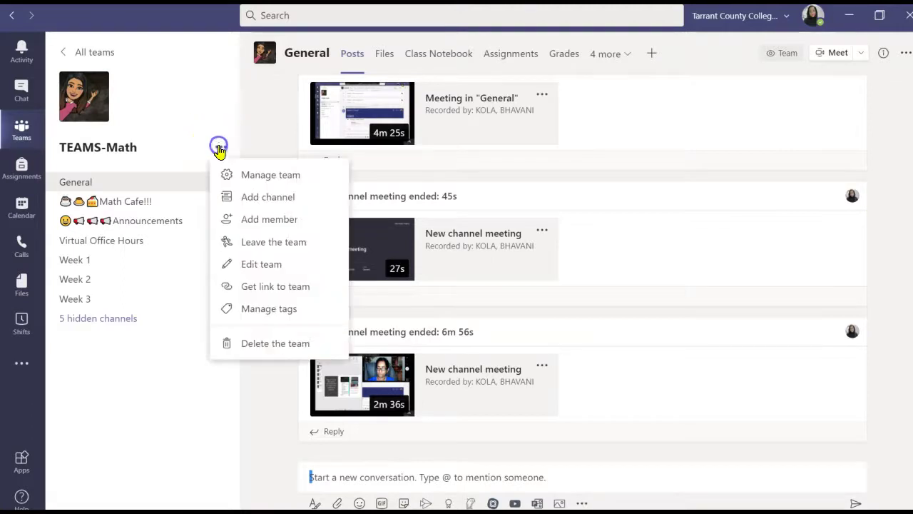
click(256, 206)
click(337, 176)
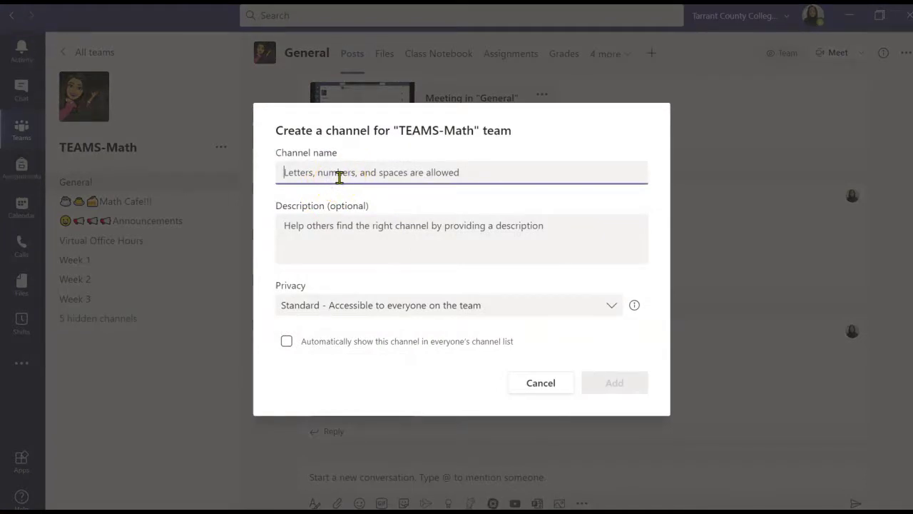
text(Screen Recording)
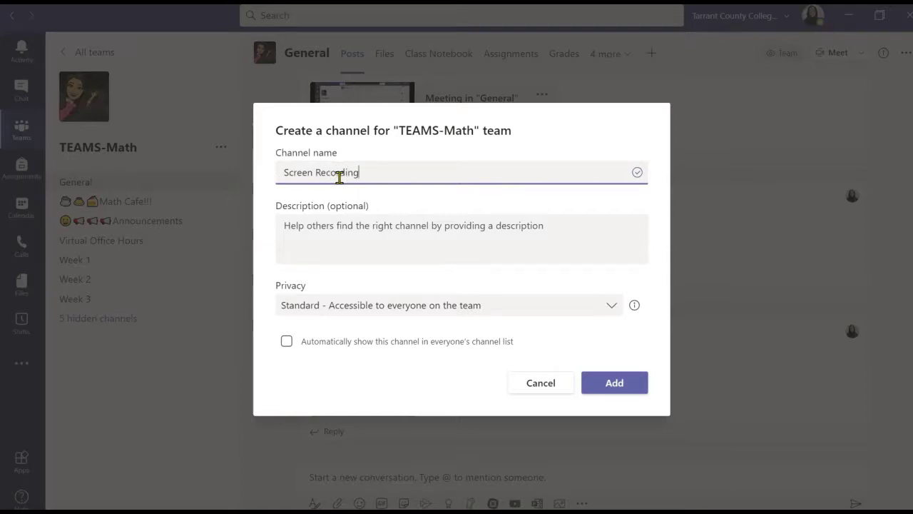
click(454, 307)
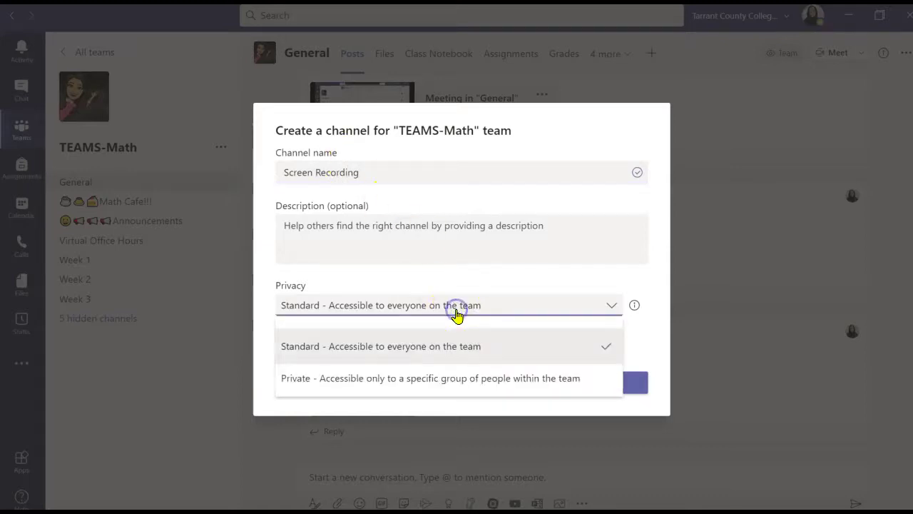
click(366, 382)
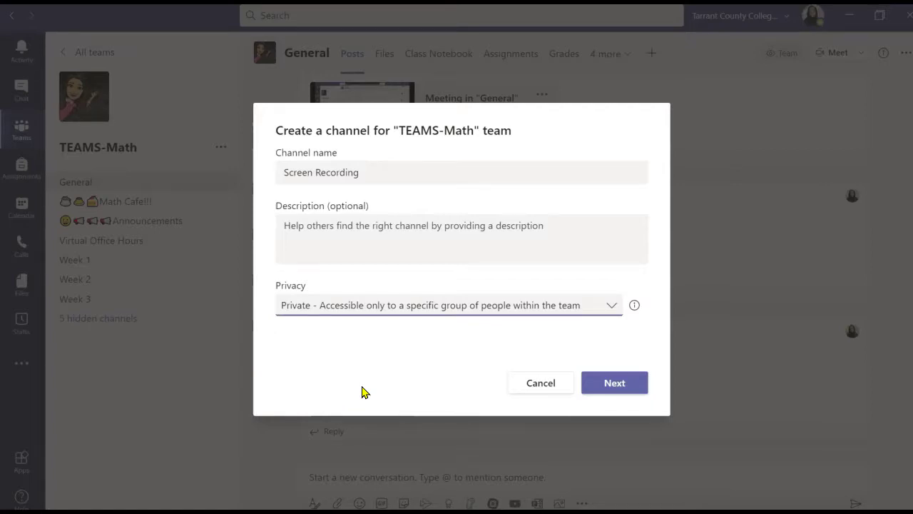
click(625, 389)
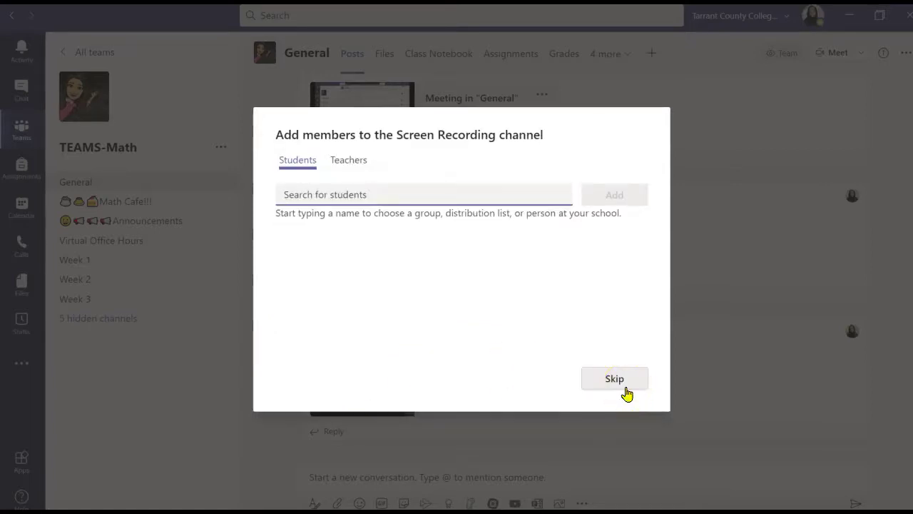
click(624, 389)
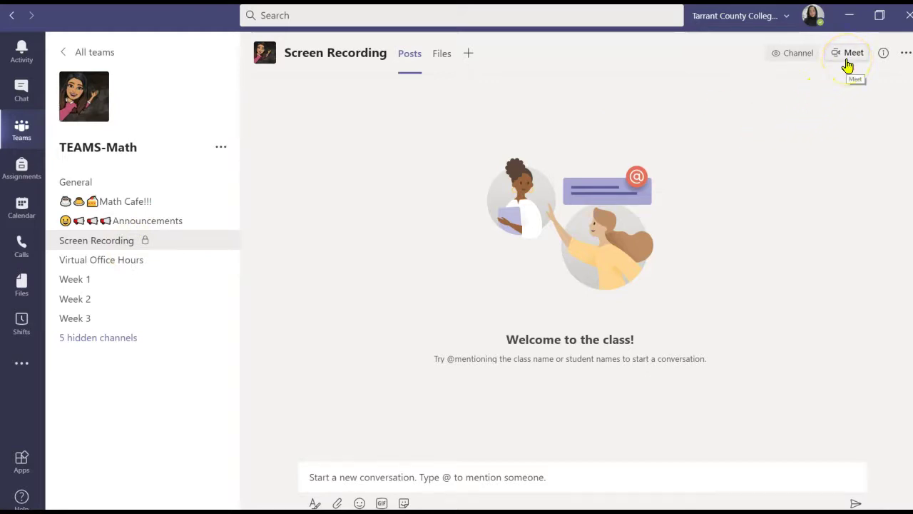
Start a meeting in the Screen Recording channel titled "Screen Recording 1" and join it with the microphone off.
click(847, 66)
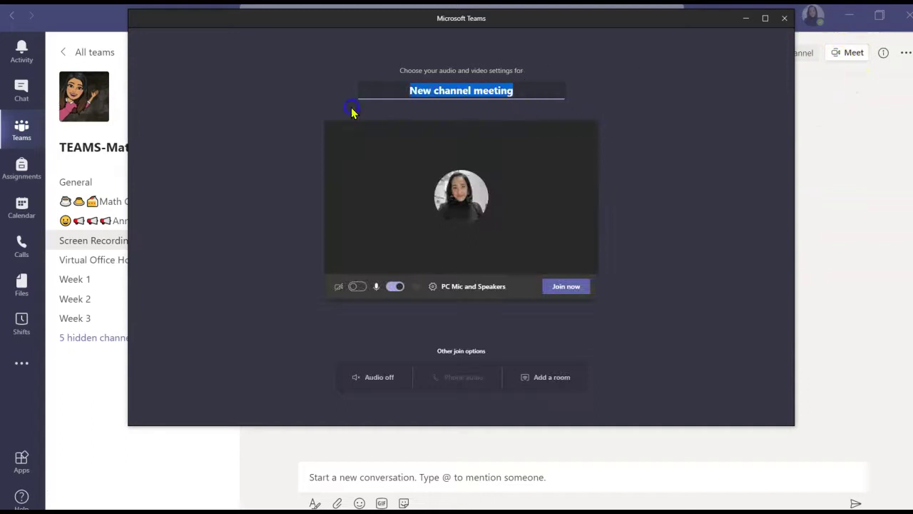
text(Screen Recording 1)
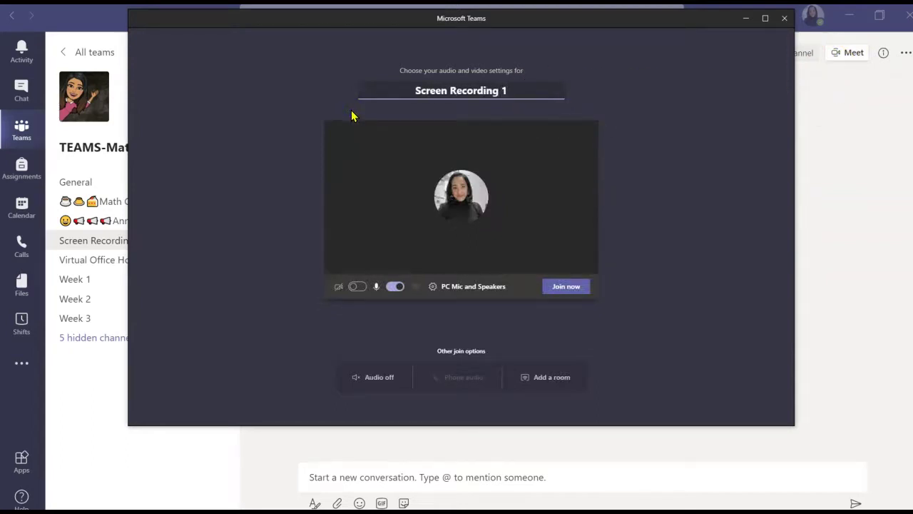
click(394, 286)
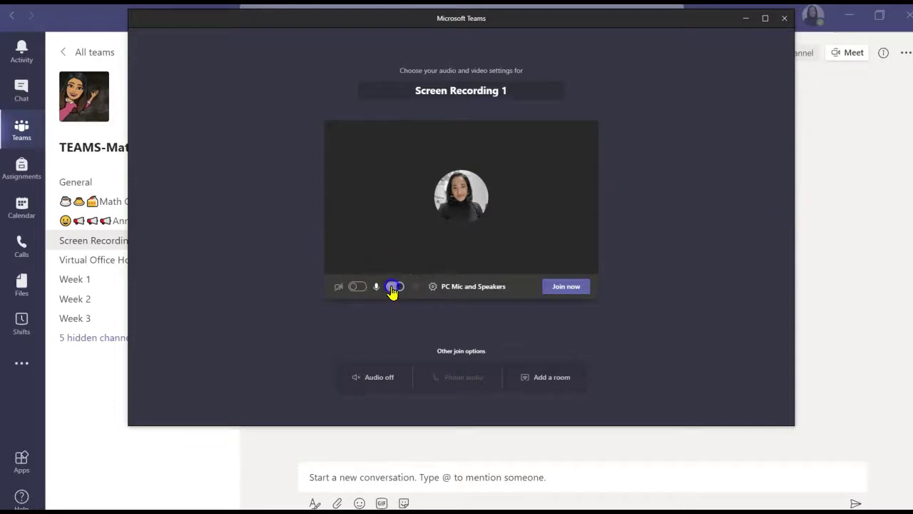
click(554, 293)
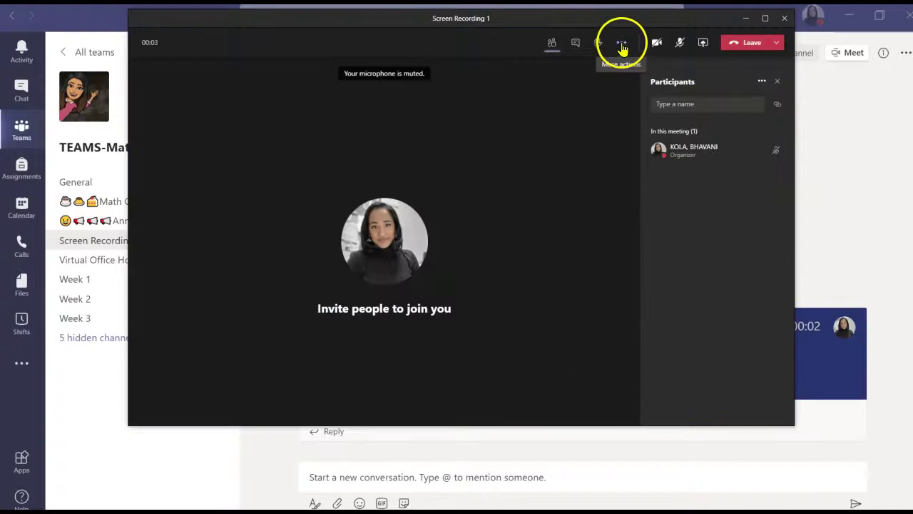
Start recording the meeting and share the Screen #1 desktop, clearing the meeting window and call overlay out of view.
click(622, 43)
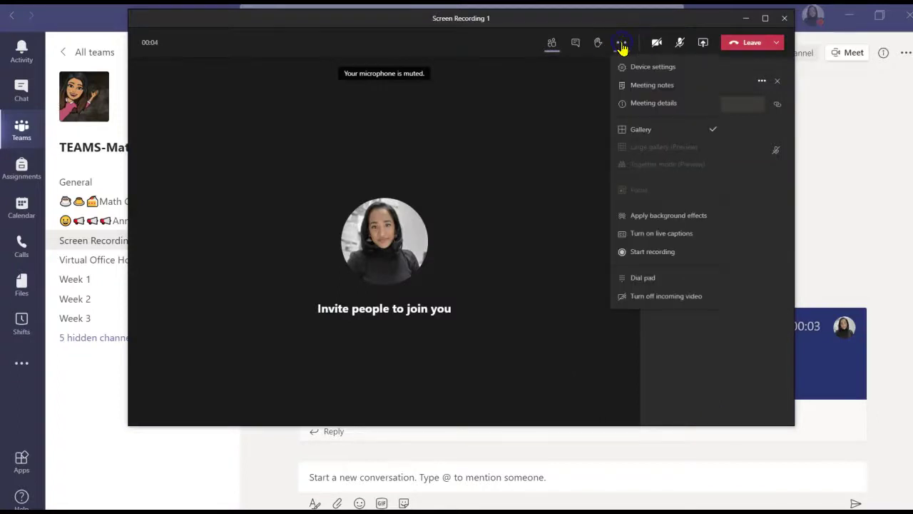
click(654, 252)
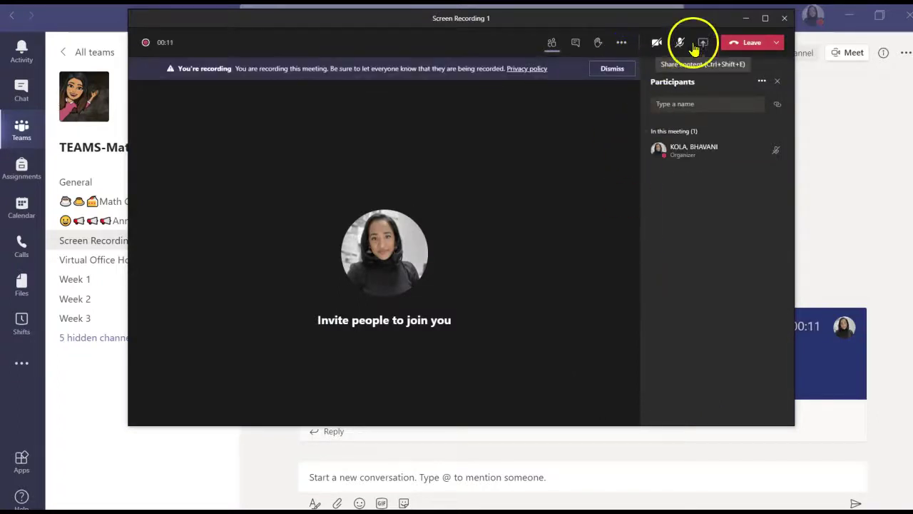
click(703, 42)
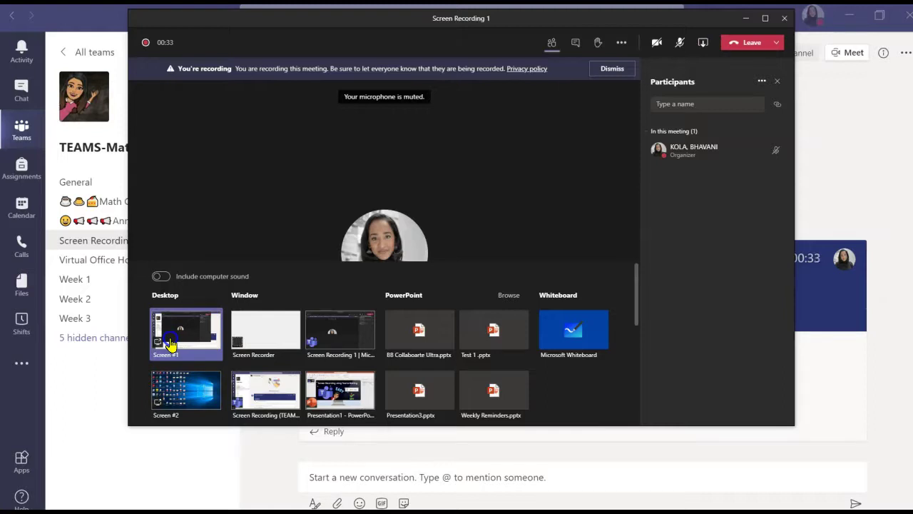
click(171, 345)
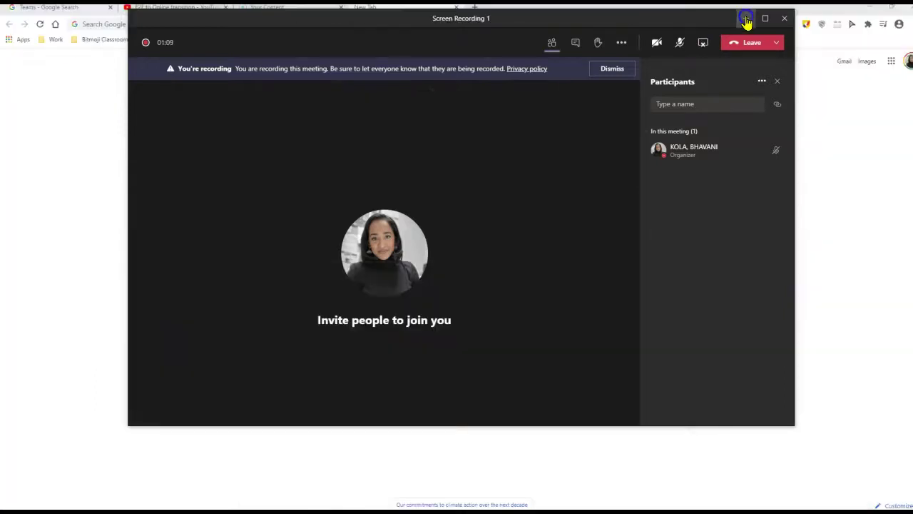
click(745, 19)
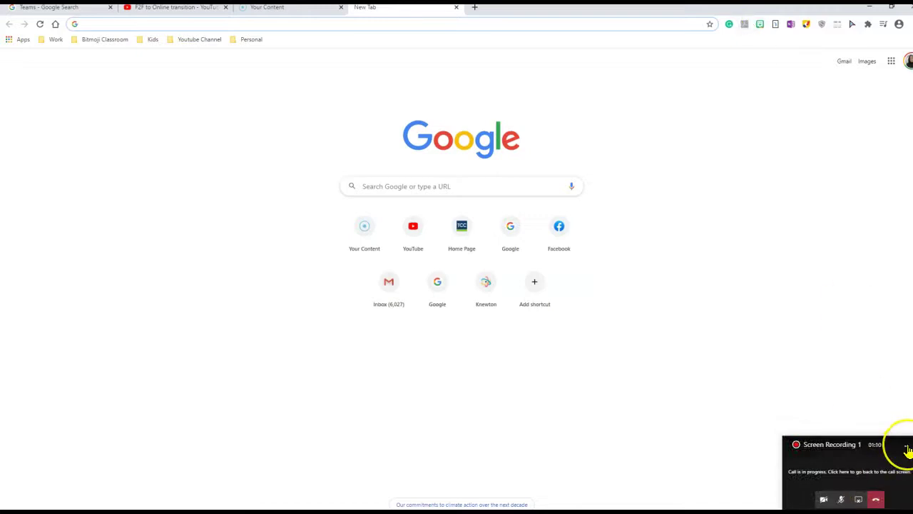
click(908, 449)
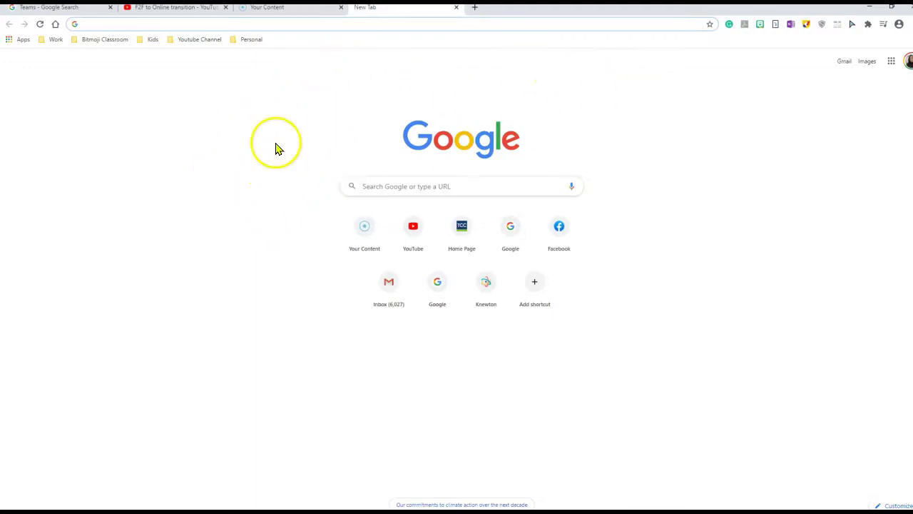
Switch to the BB Collaboarte Ultra presentation in PowerPoint and show slides 1 through 3.
click(191, 16)
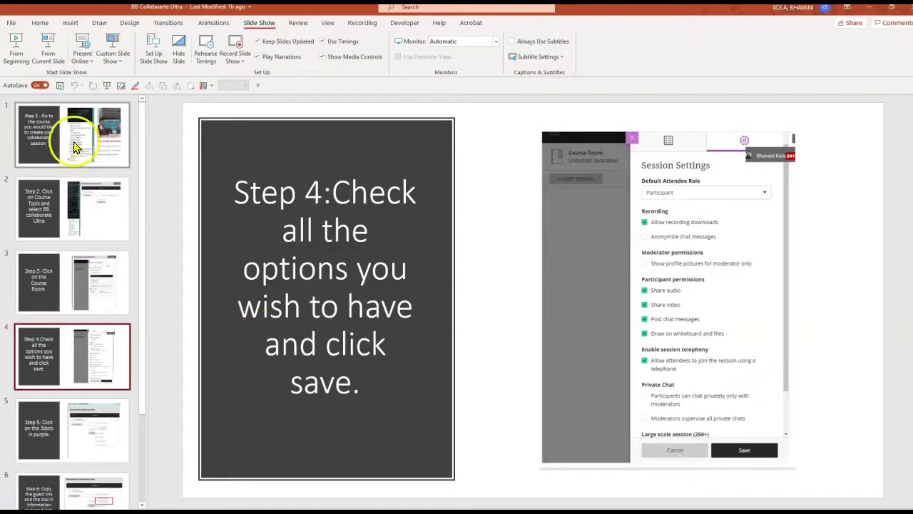
click(74, 139)
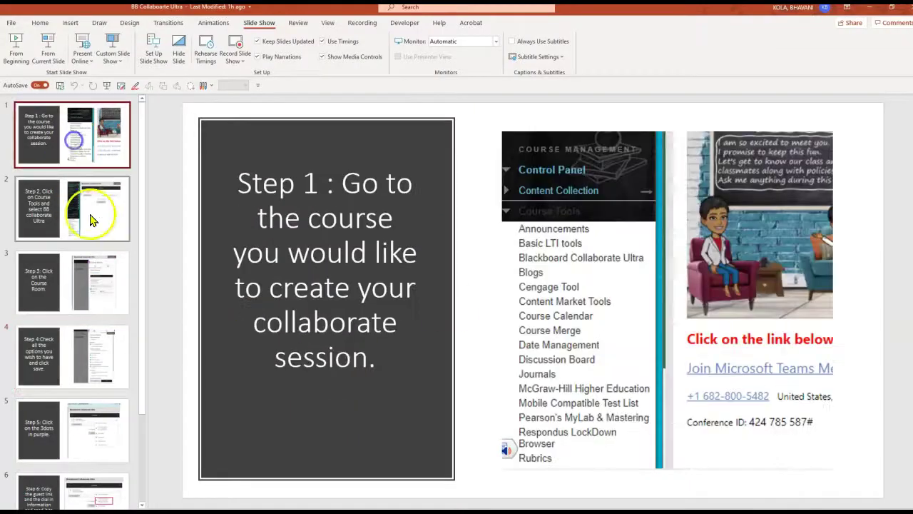
click(91, 220)
click(81, 282)
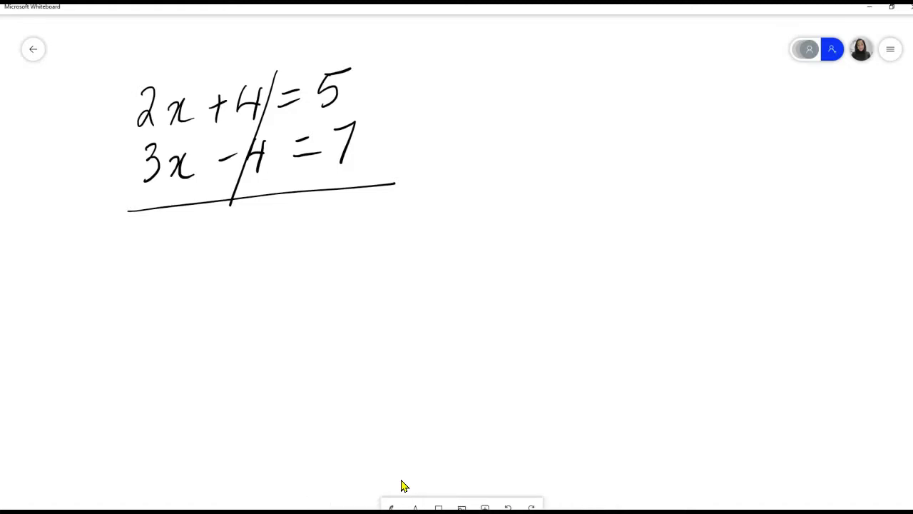
In Microsoft Whiteboard, add a sticky note reading "This is simple!!!" beside the handwritten equations.
click(438, 499)
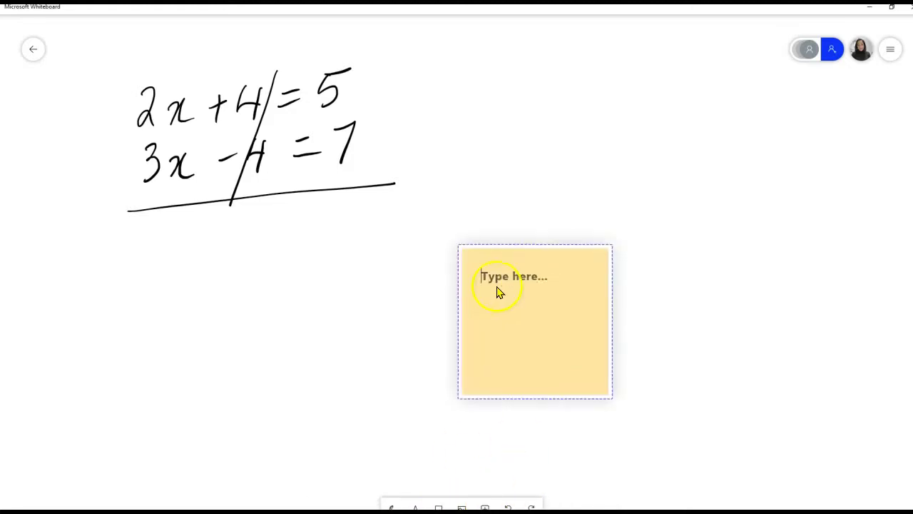
click(488, 271)
text(This is simple!!!)
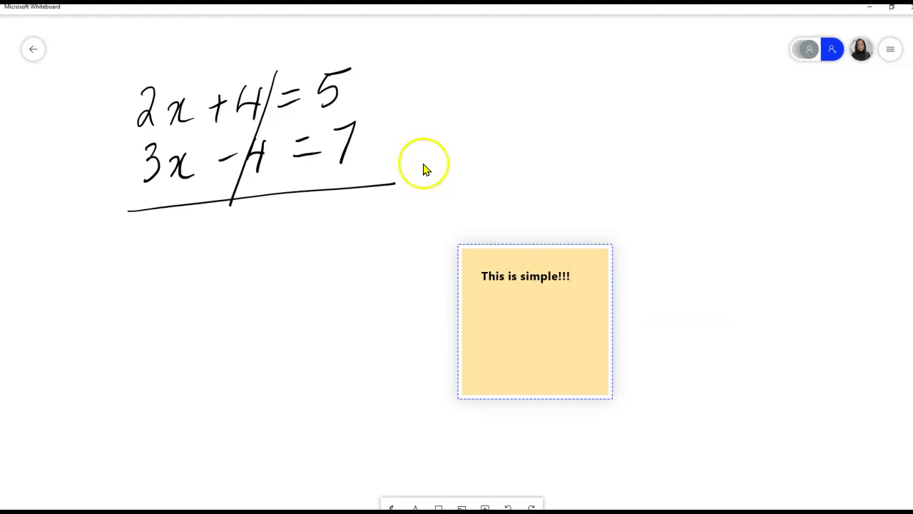
click(438, 305)
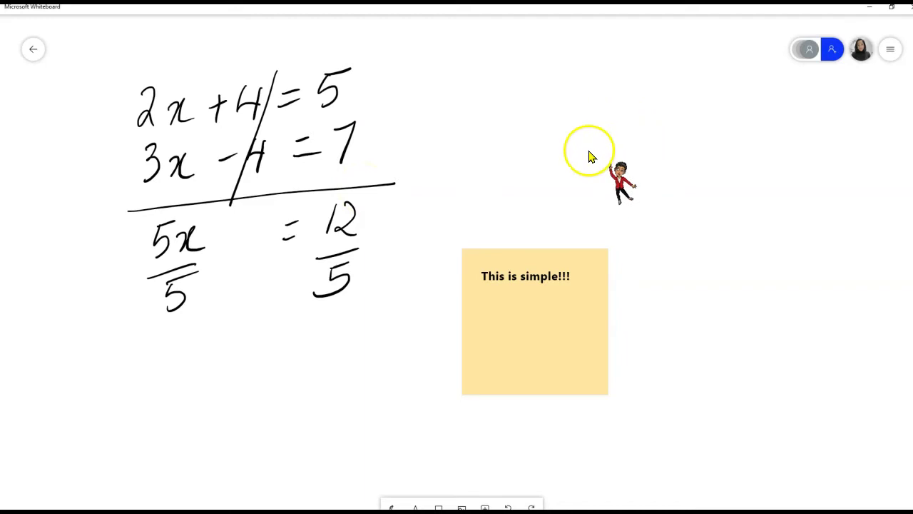
Return to the Teams meeting, stop its recording and leave the call.
key(alt+Tab)
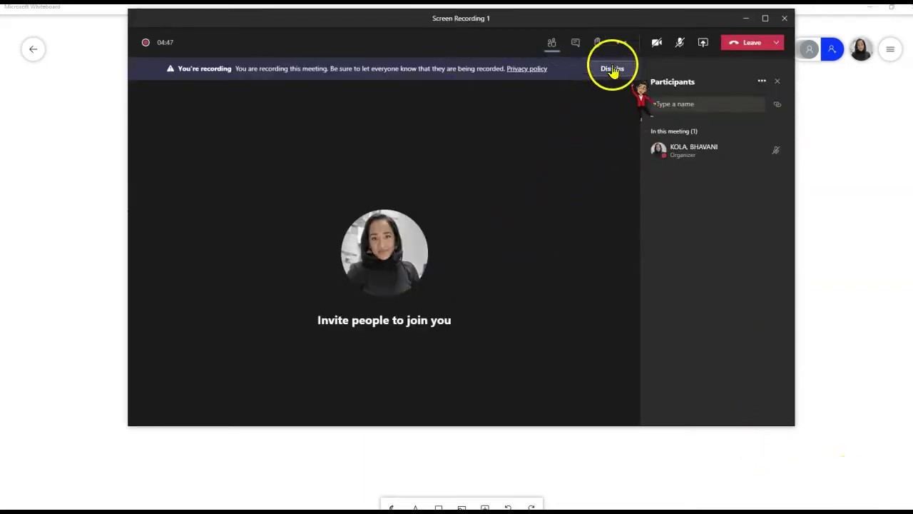
click(621, 43)
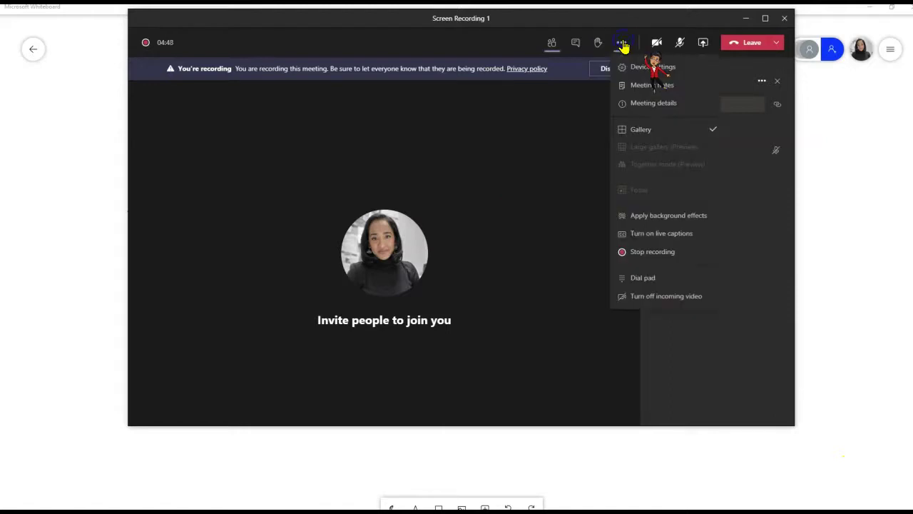
click(647, 254)
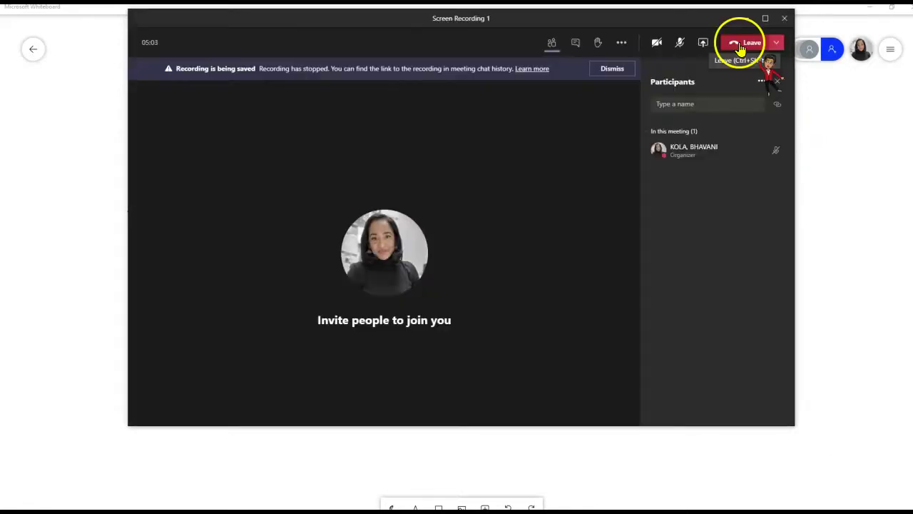
click(741, 44)
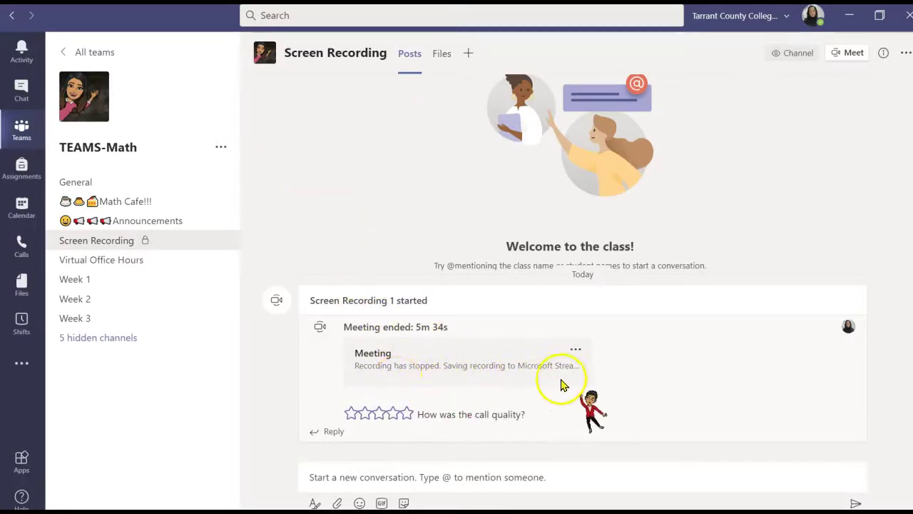
click(393, 413)
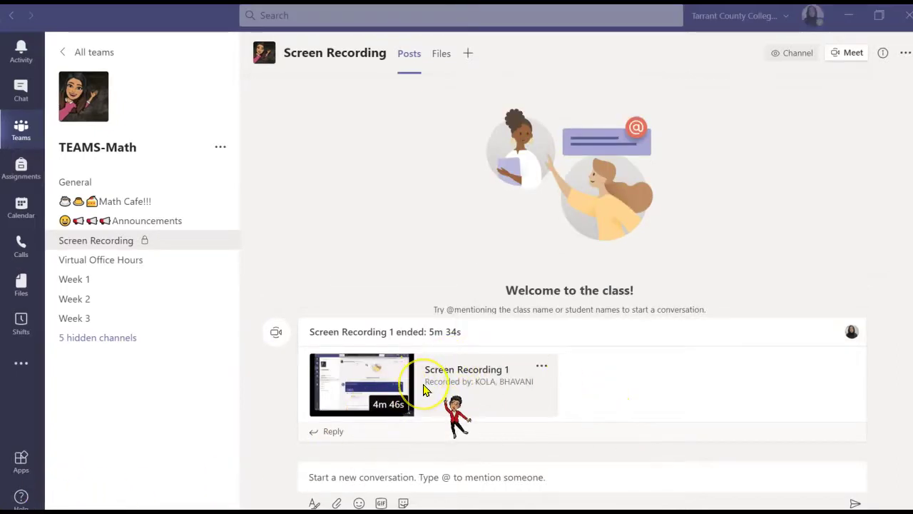
Play the Screen Recording 1 video from the channel post, skip ahead in it and close the player.
click(380, 385)
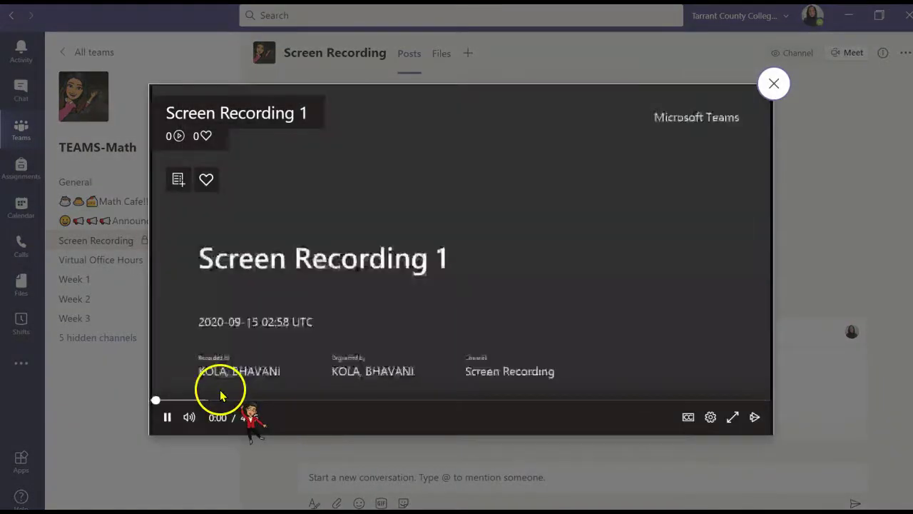
click(207, 399)
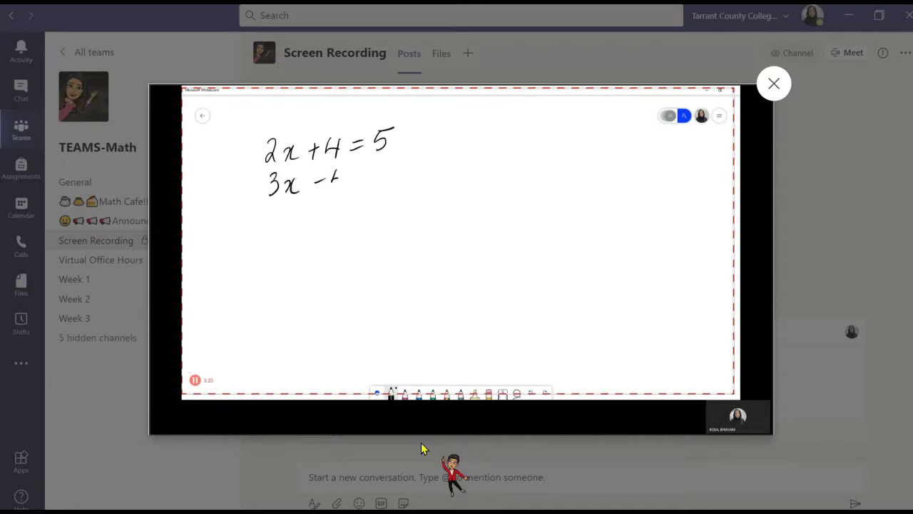
click(421, 442)
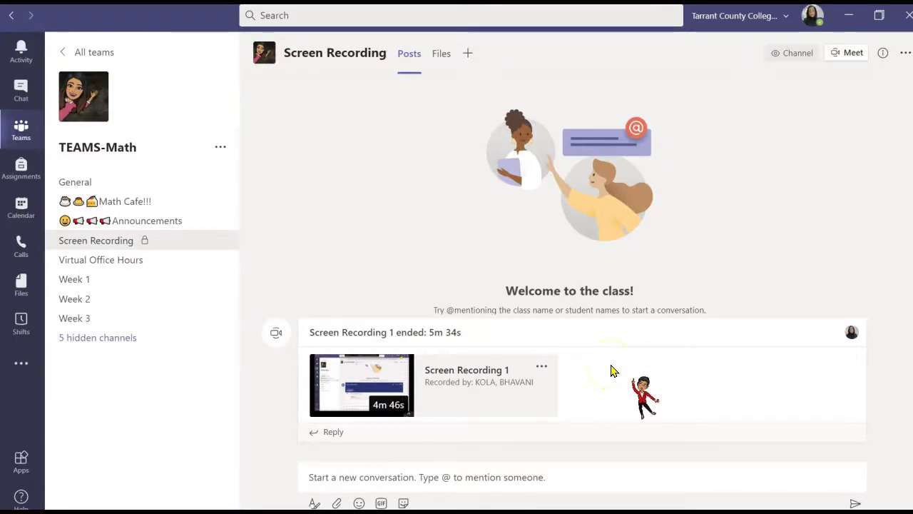
Open the channel's Screen Recording 1 video in Microsoft Stream and download it from the My content videos.
click(541, 366)
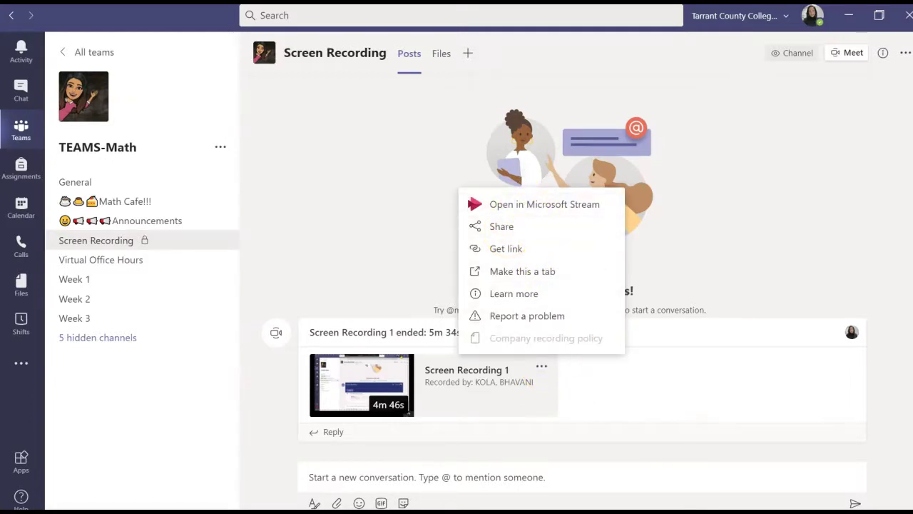
click(540, 206)
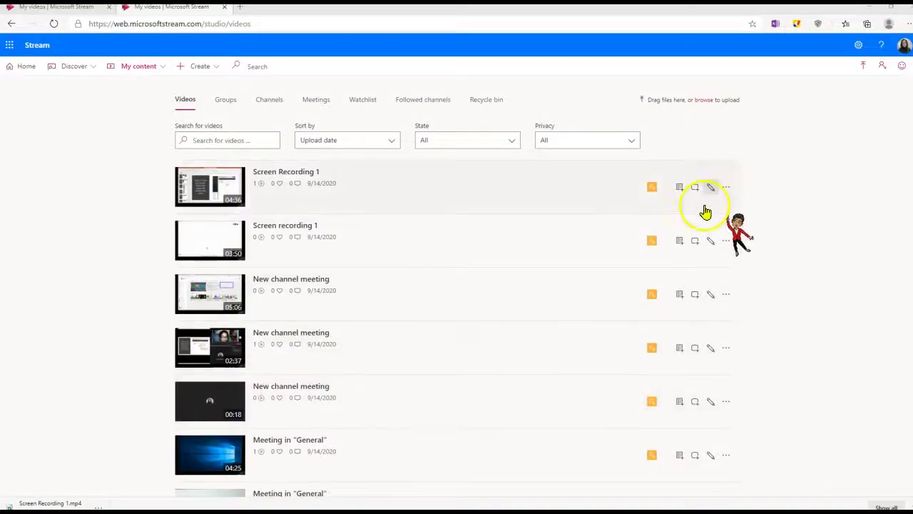
click(727, 187)
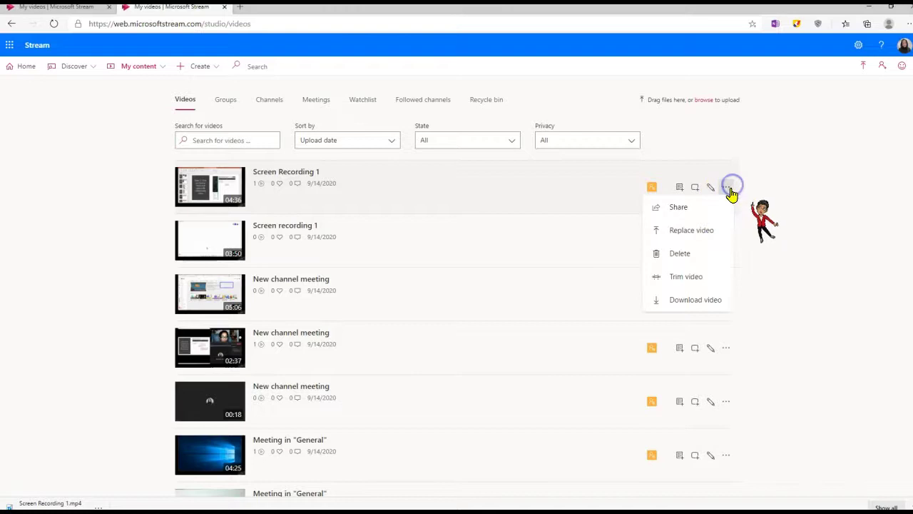
click(694, 301)
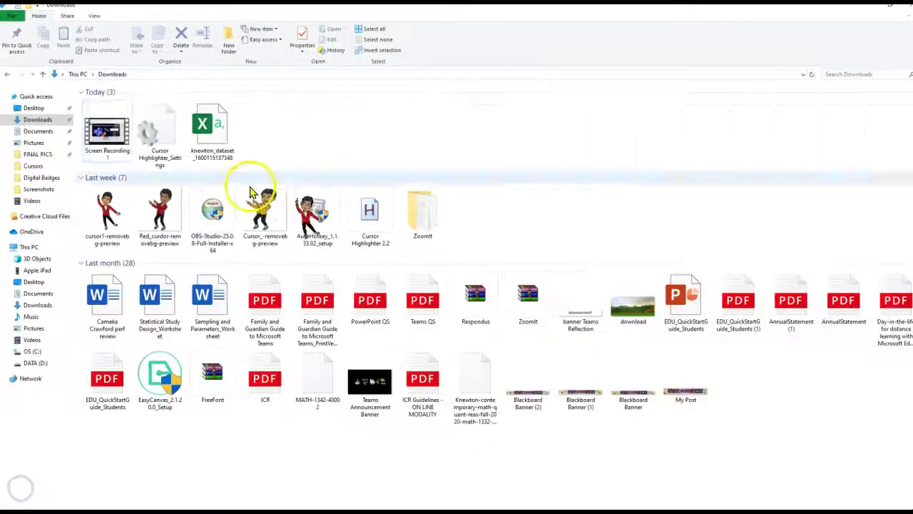
Play the downloaded Screen Recording 1 video from the Downloads folder and skip ahead through it to check the content.
double_click(114, 136)
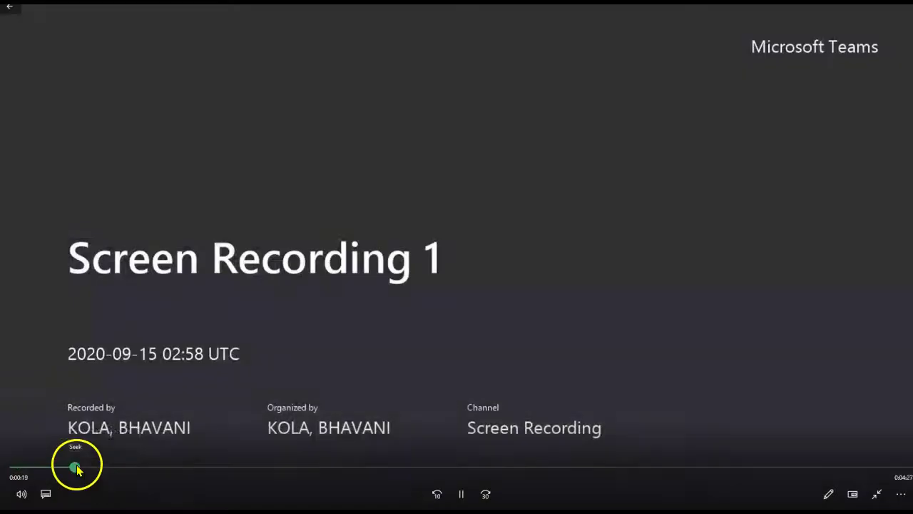
drag(73, 466, 298, 471)
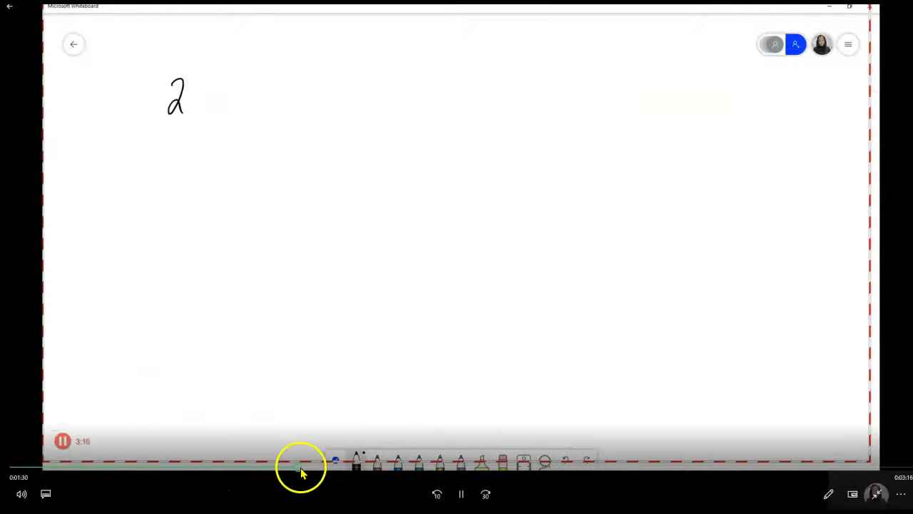
drag(300, 468, 505, 471)
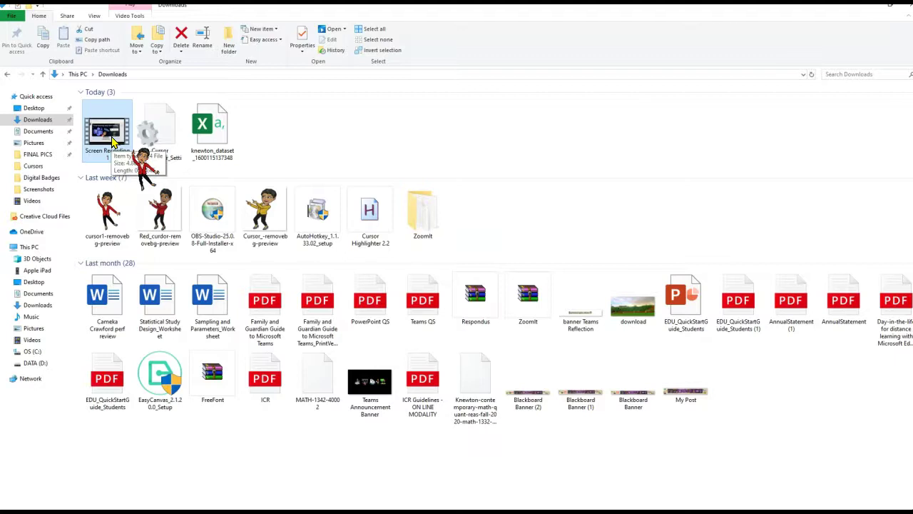
click(142, 501)
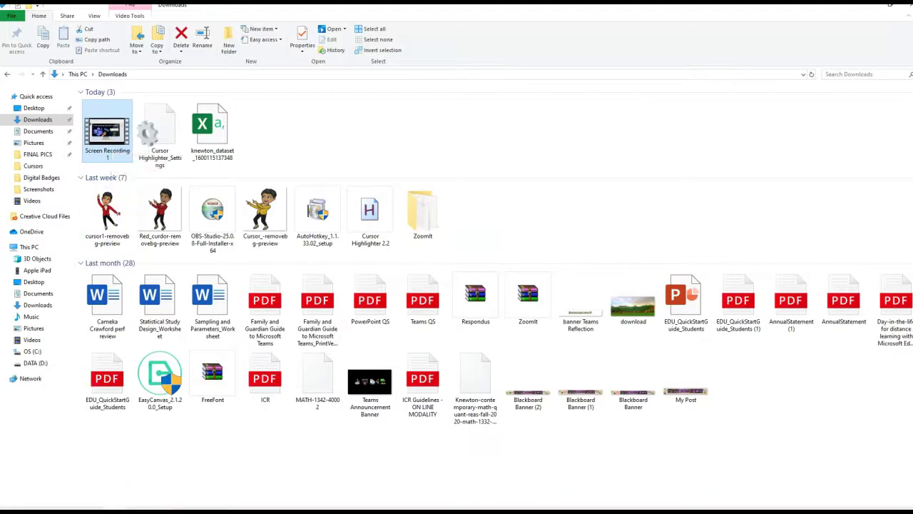